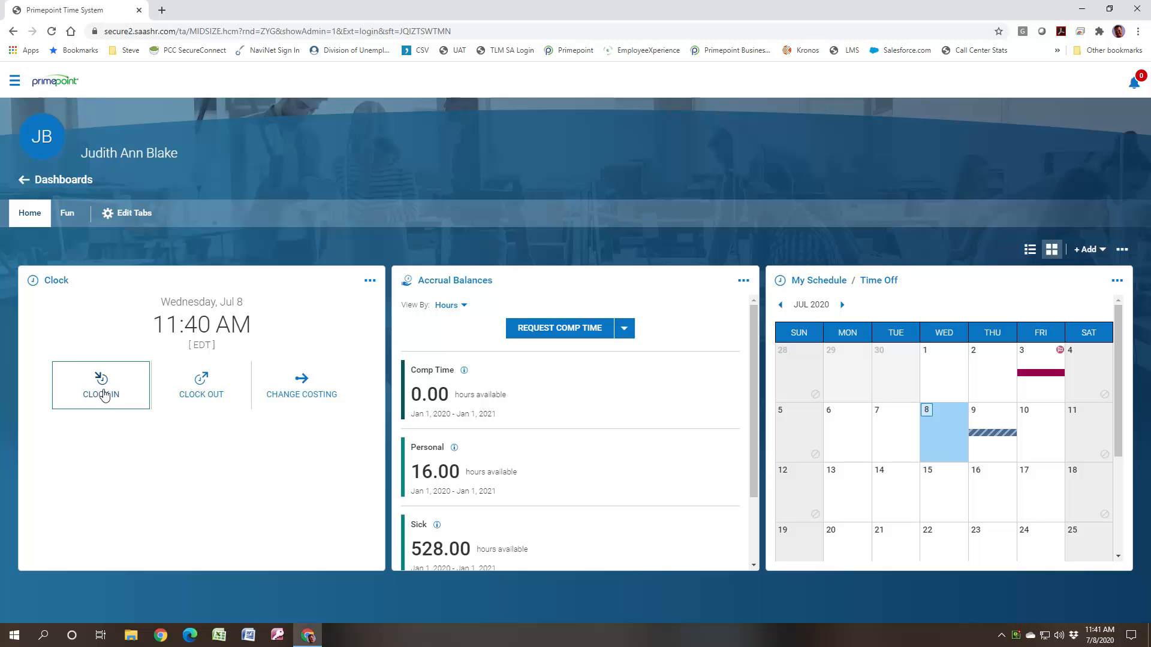
- Clock in for the current day and dismiss the confirmation
left_click(103, 393)
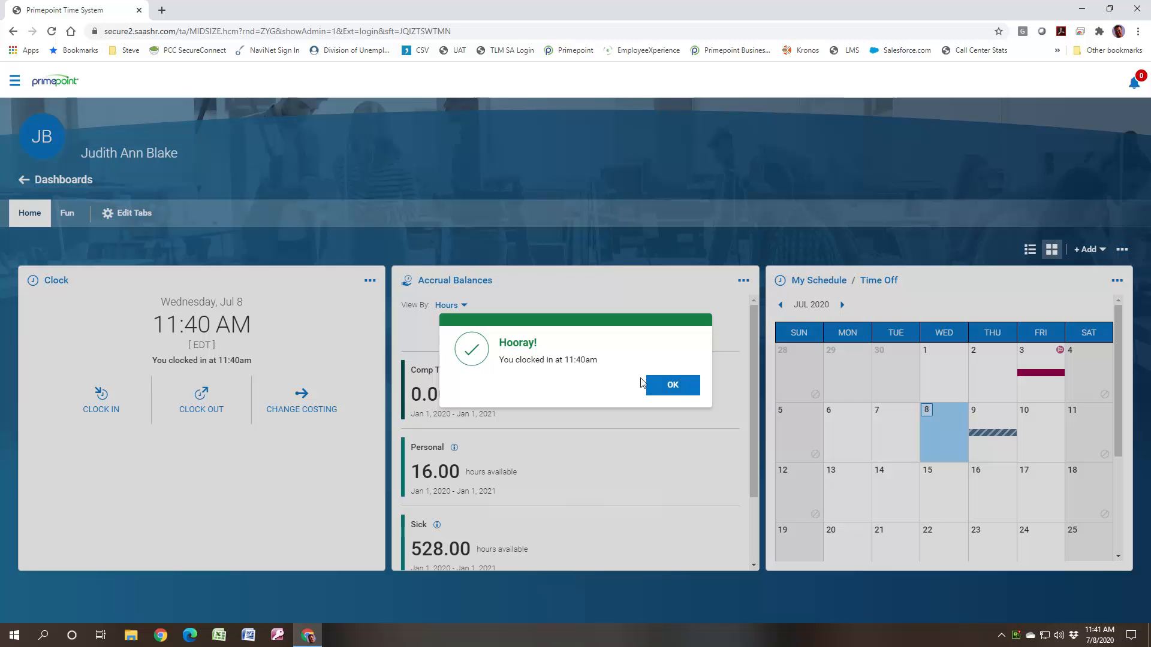
left_click(666, 388)
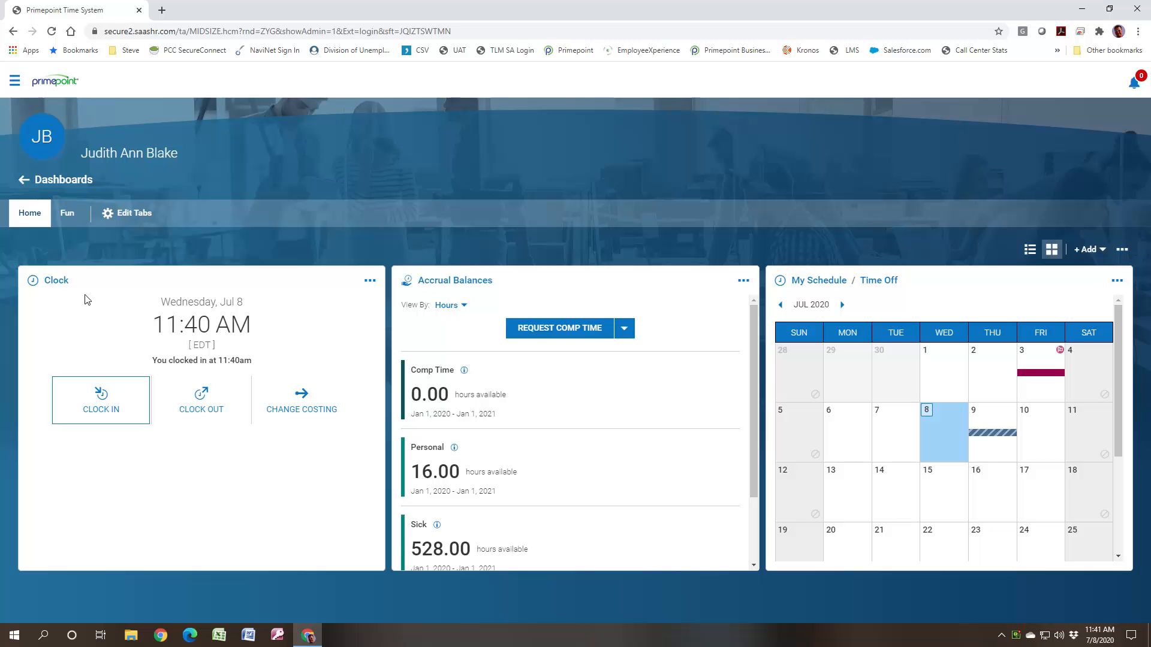
- Open the current timesheet and review its entries with all days collapsed, with only WED Jul 8 expanded, and with all days expanded
left_click(53, 286)
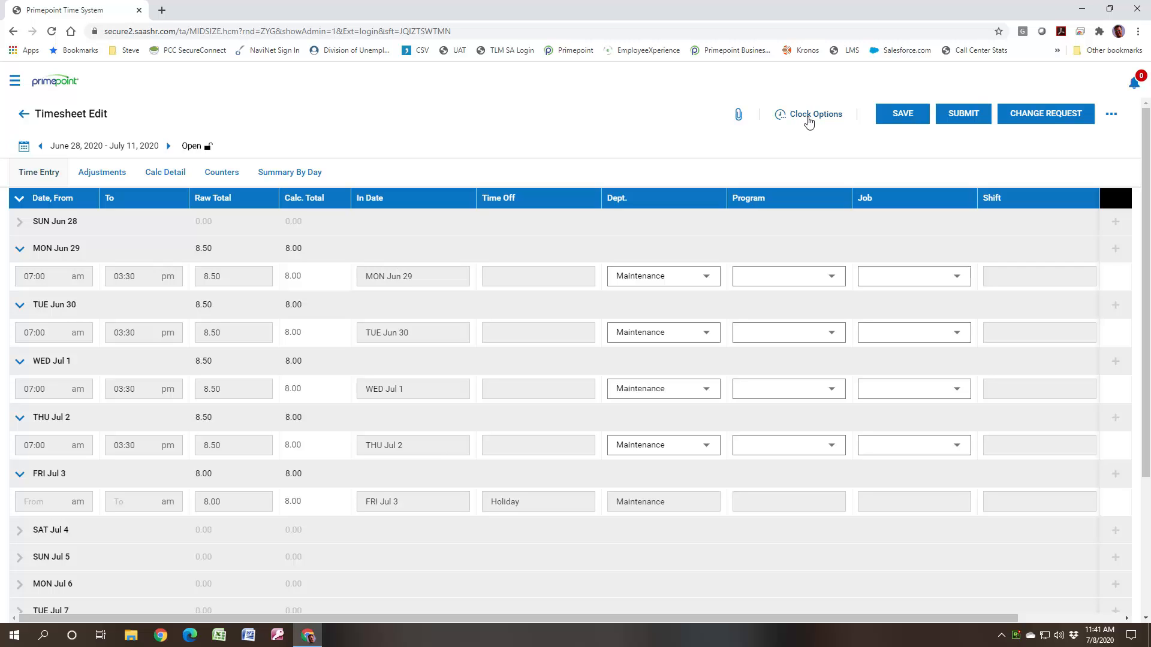
left_click(809, 120)
left_click(657, 147)
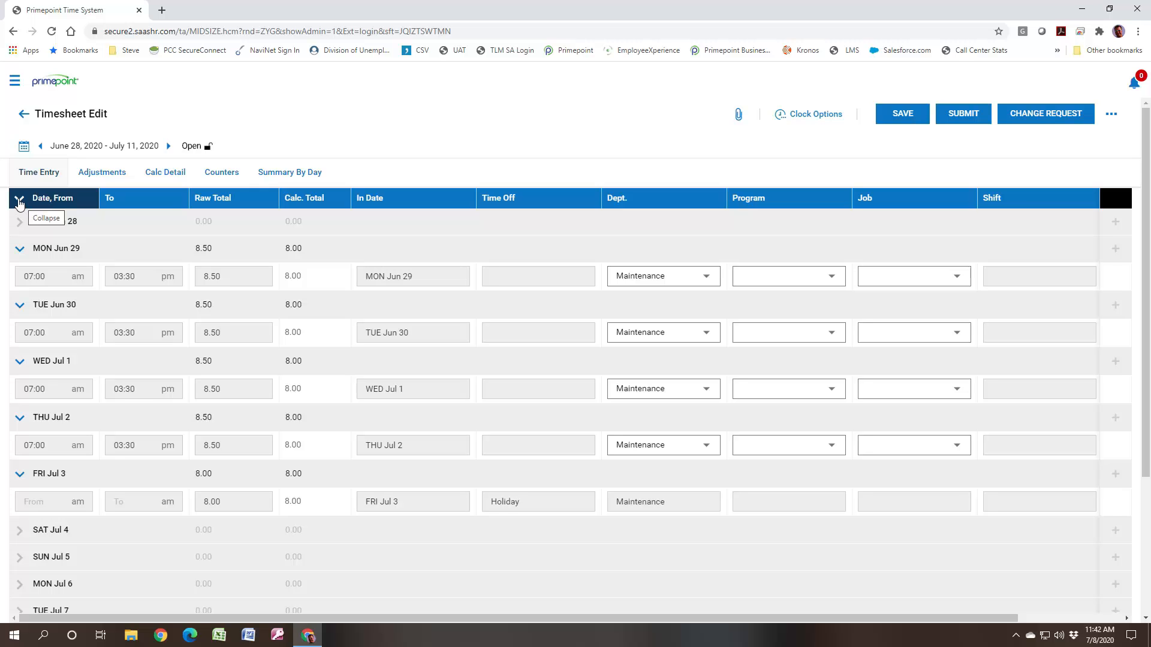
left_click(20, 202)
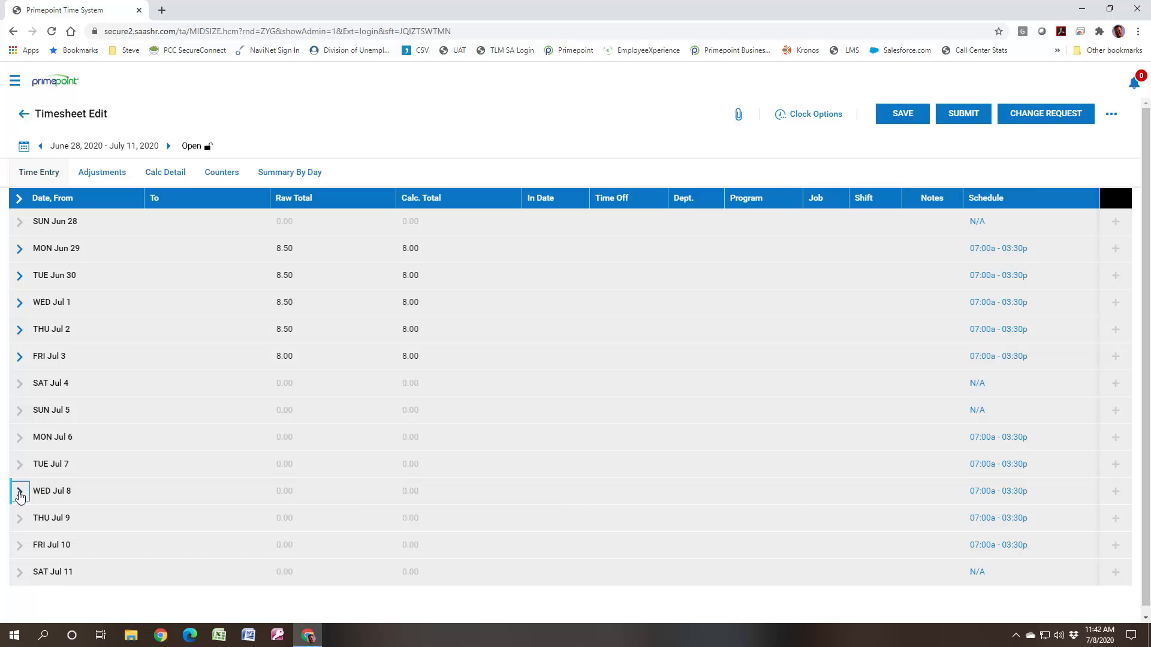
left_click(19, 492)
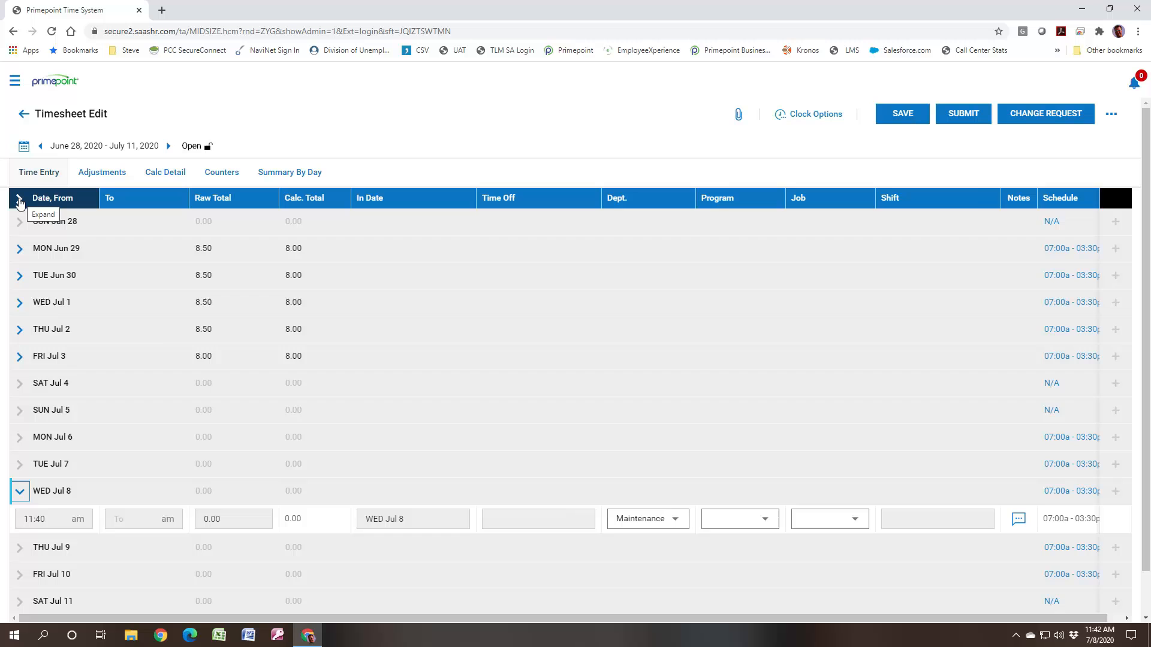
left_click(19, 200)
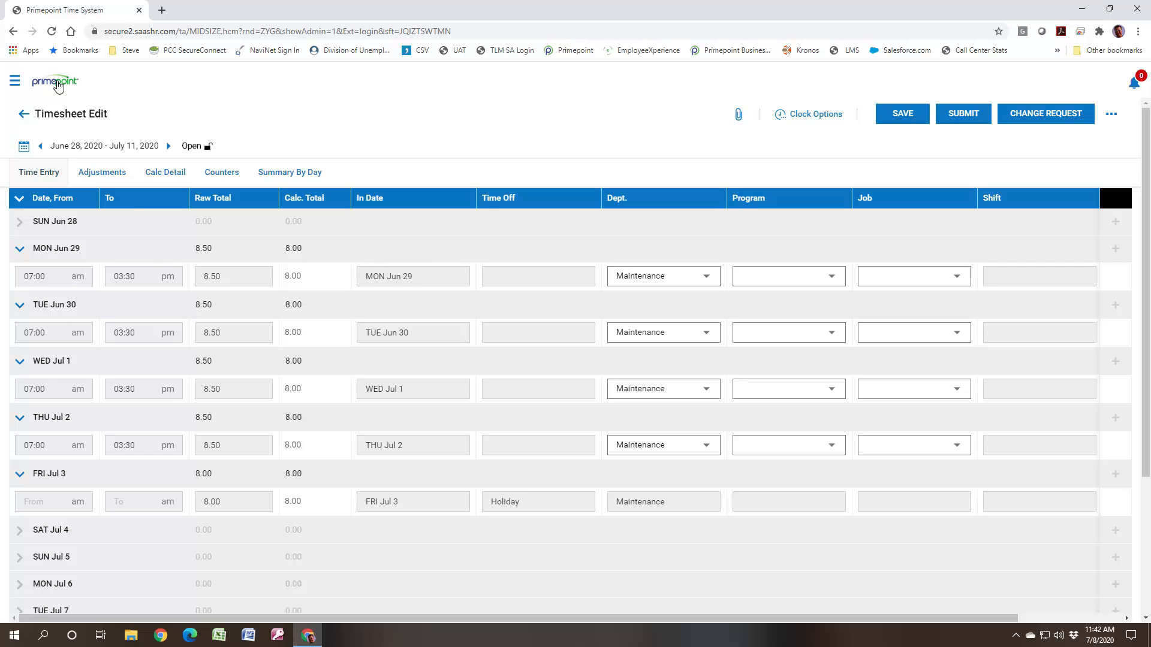
- Return to the dashboard and review the accrual balances through Vacation, including the details of the Personal balance
left_click(58, 85)
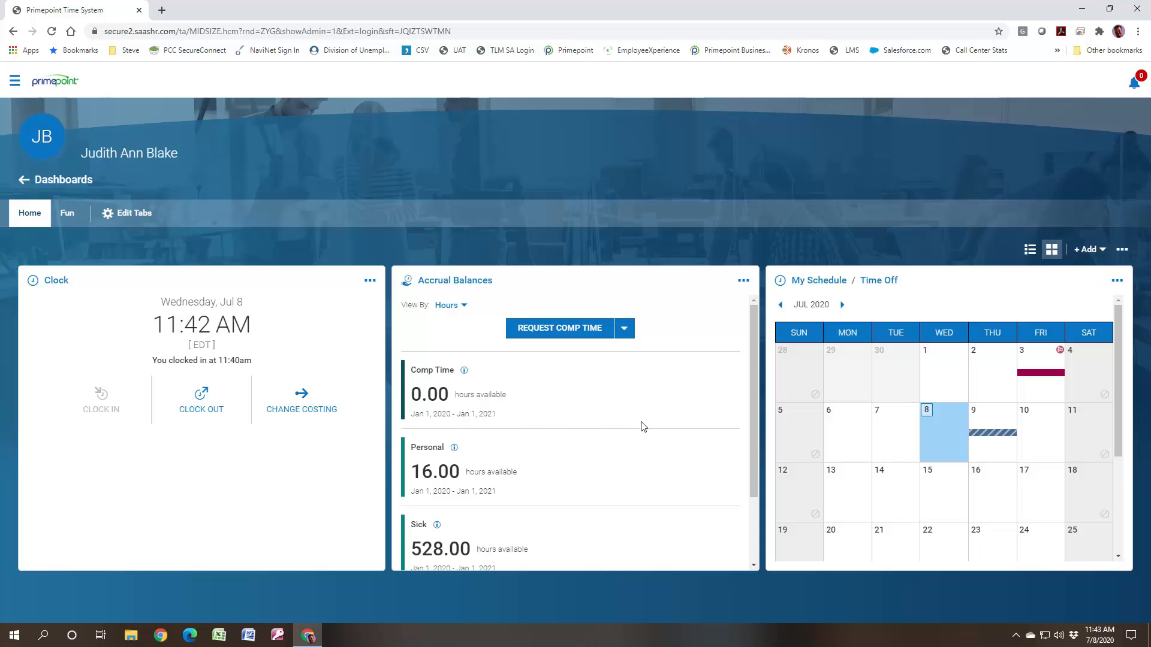
left_click_drag(753, 428, 744, 501)
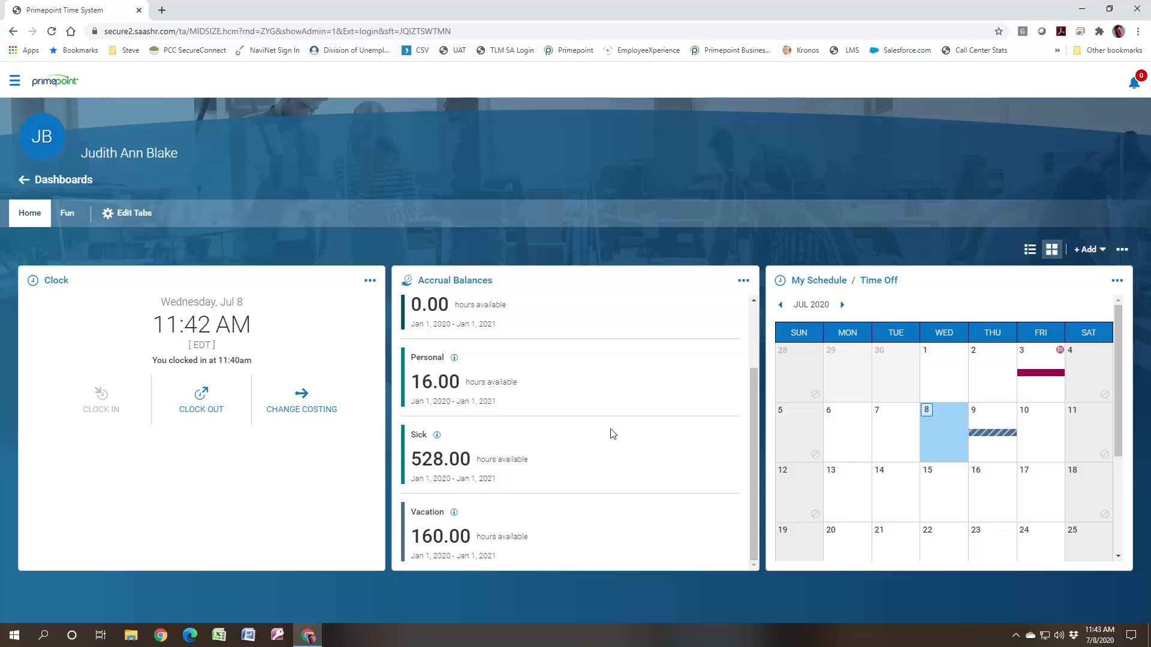
left_click(454, 359)
scroll(665, 338, "up", 2)
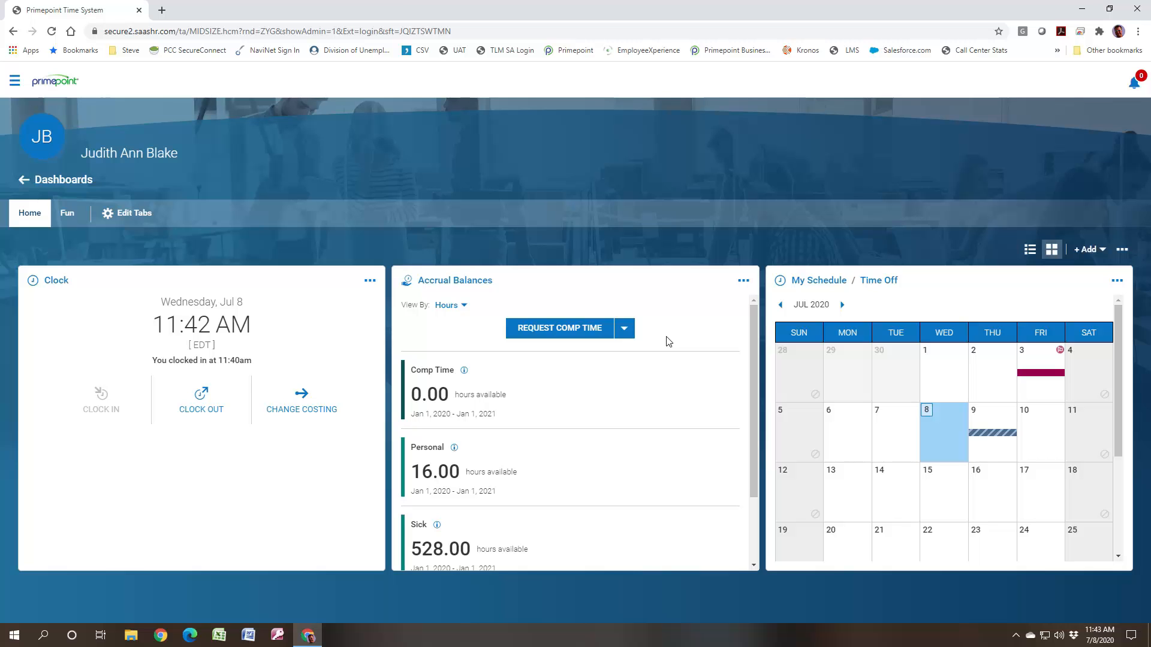
- Examine which time off types can be requested directly from the accrual balances, without starting a request
left_click(625, 334)
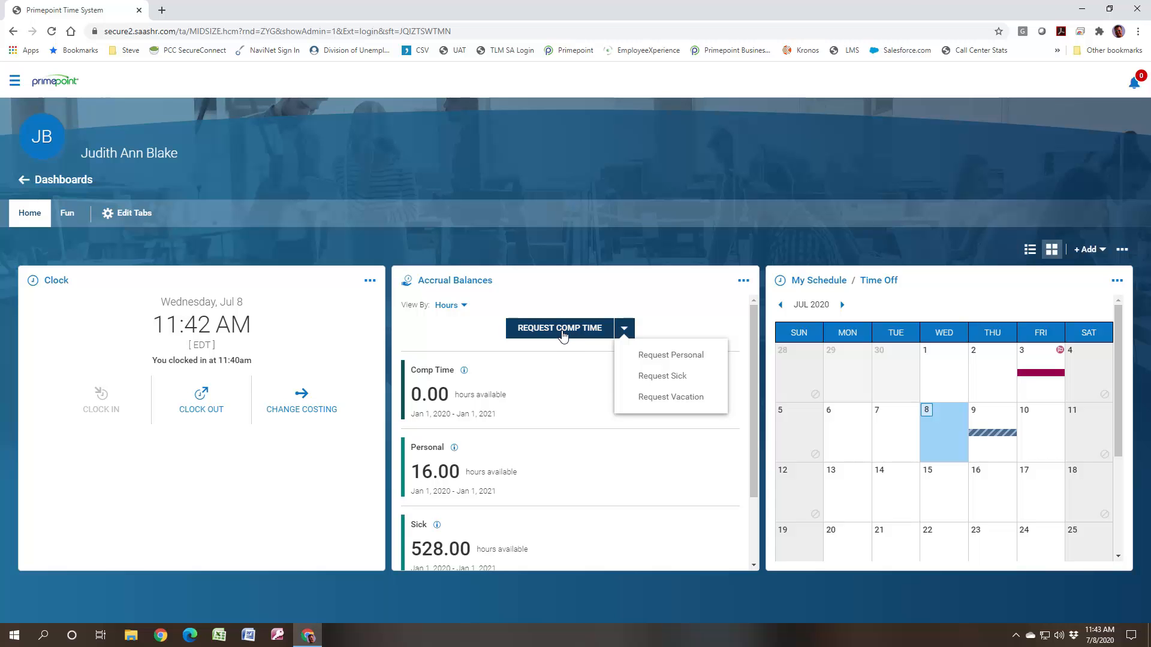
left_click(580, 294)
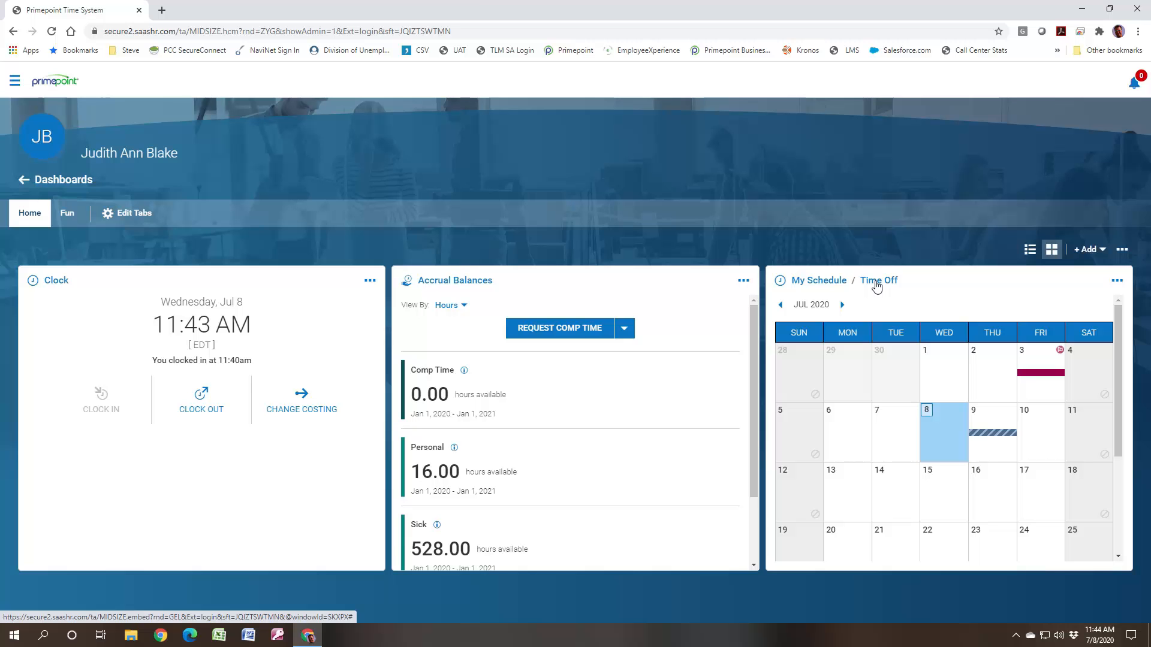
left_click(625, 333)
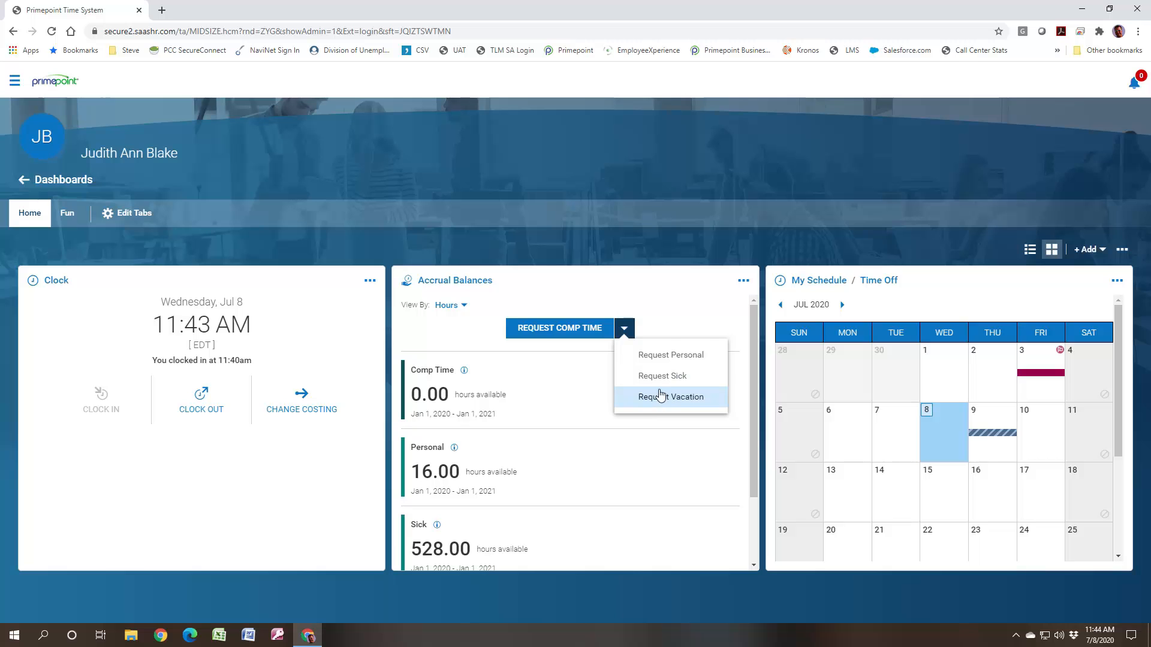
left_click(614, 303)
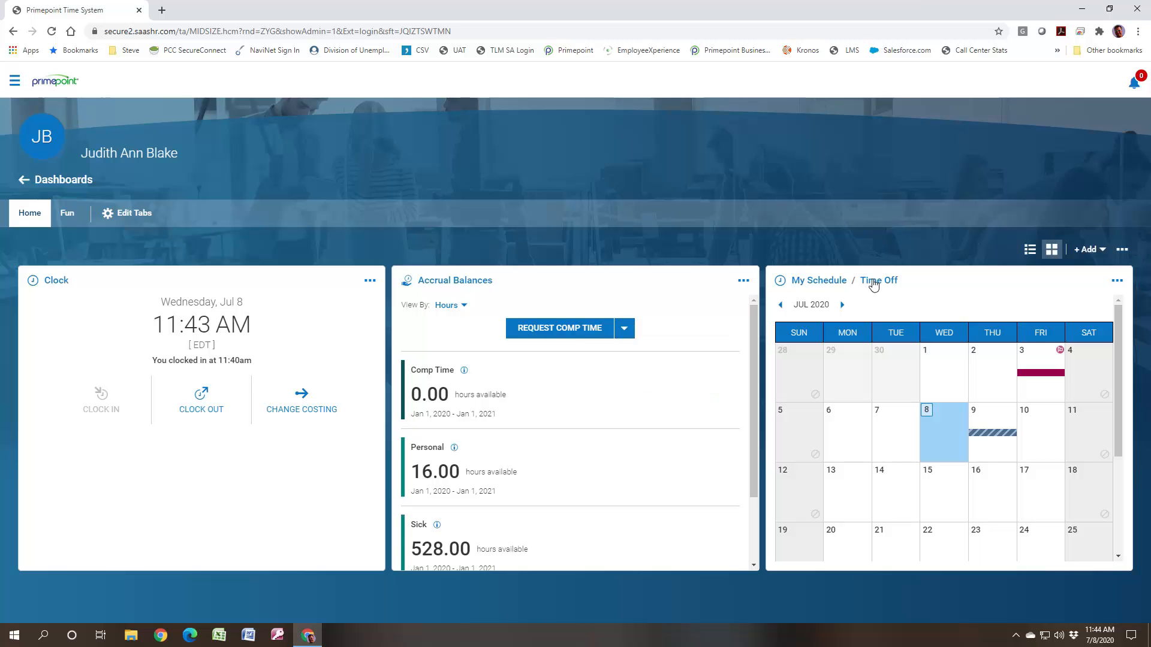
- Open the Time Off request page with Vacation as the time off type and display the accrued balances by hour
left_click(876, 283)
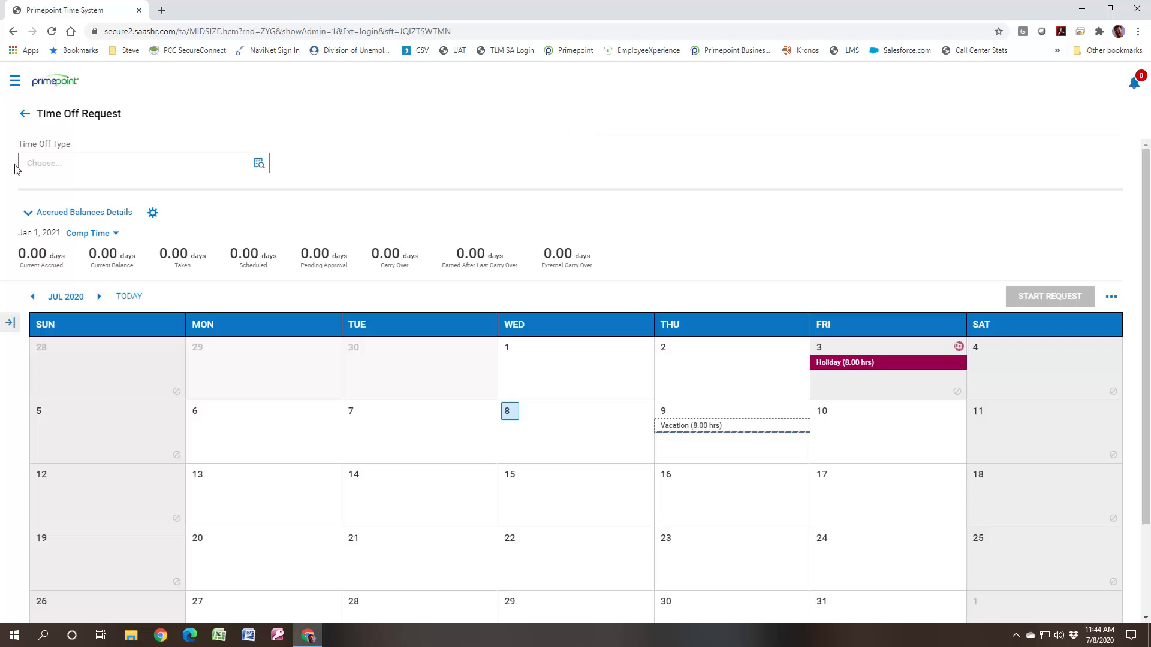
left_click(259, 164)
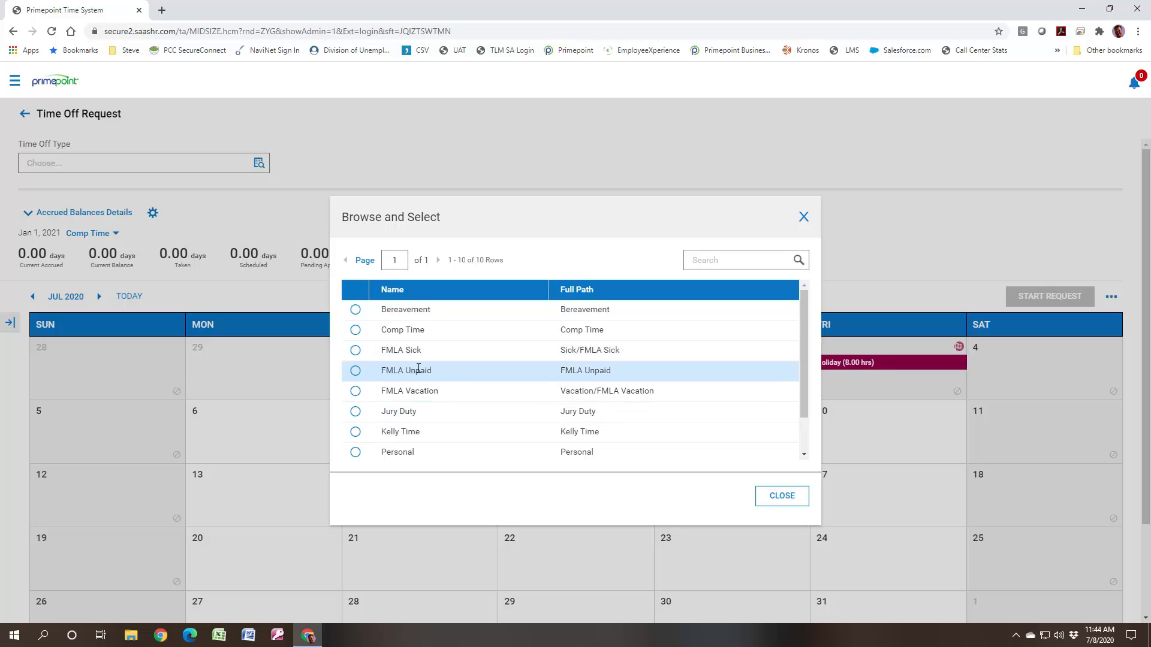
scroll(433, 399, "down", 2)
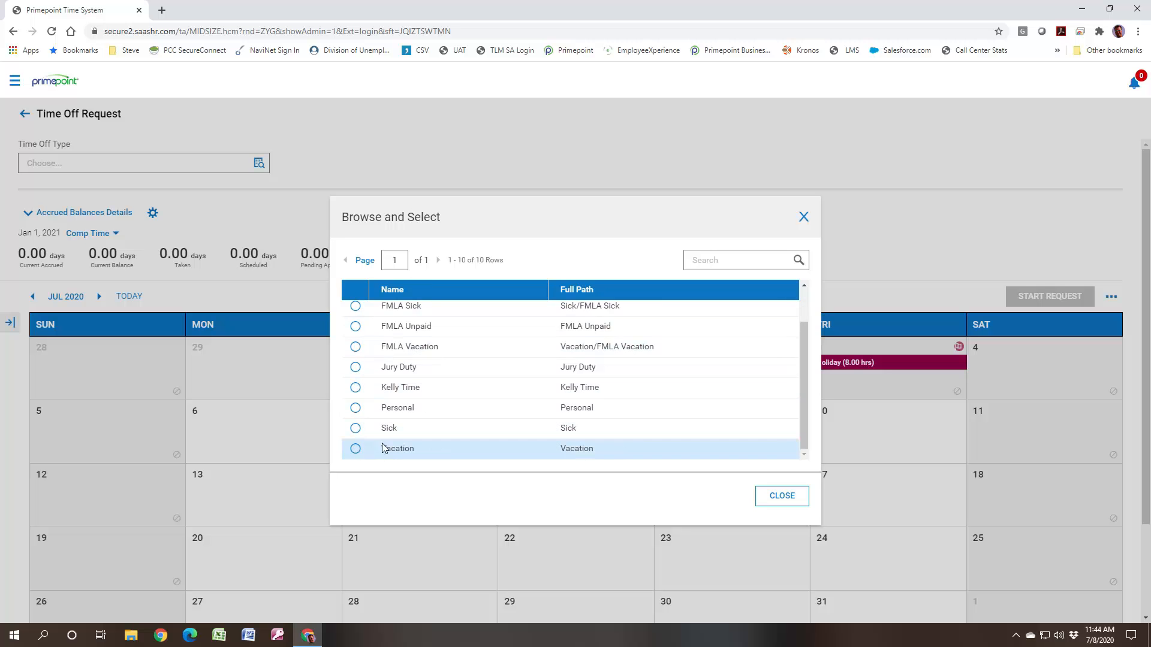
left_click(355, 450)
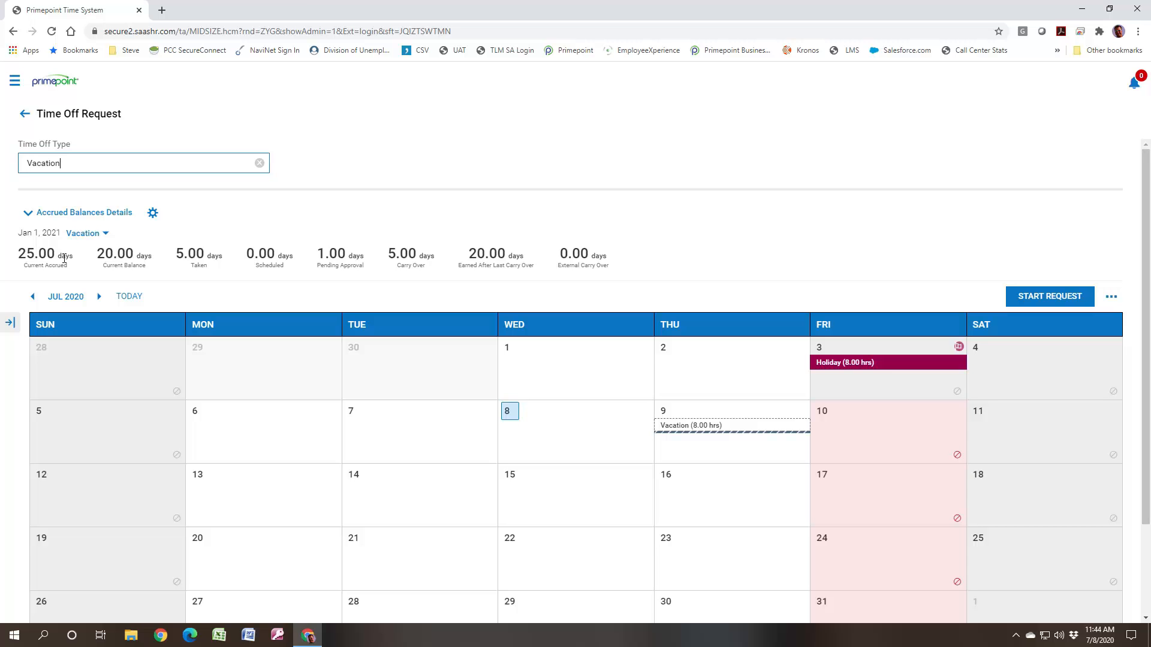
left_click(153, 215)
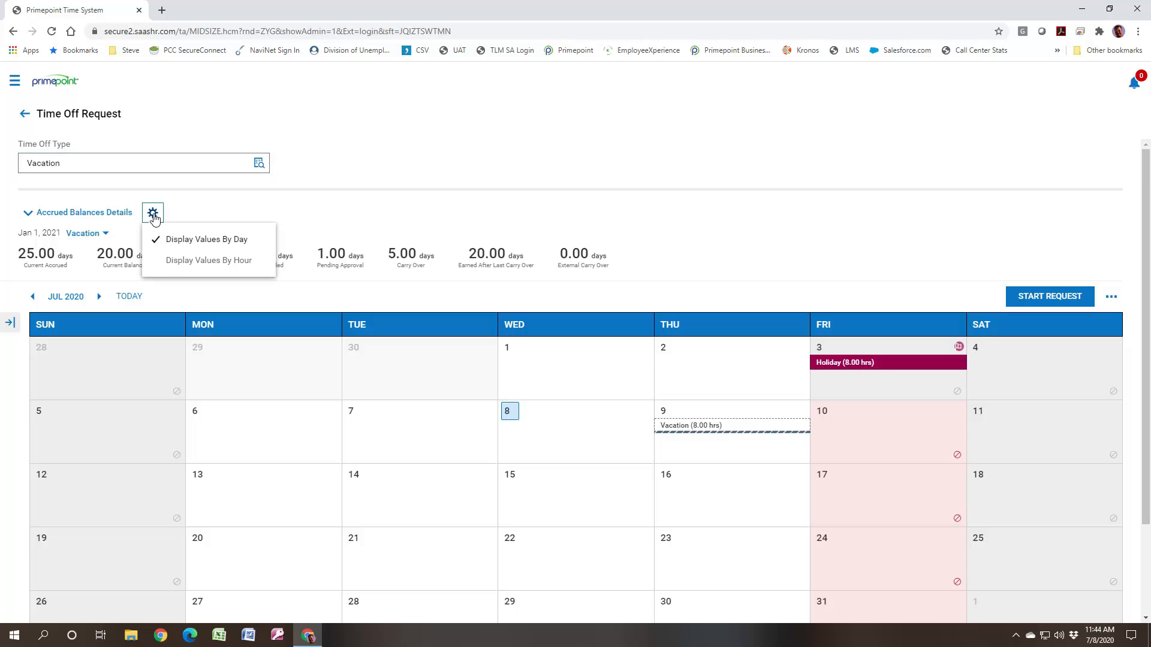
left_click(176, 266)
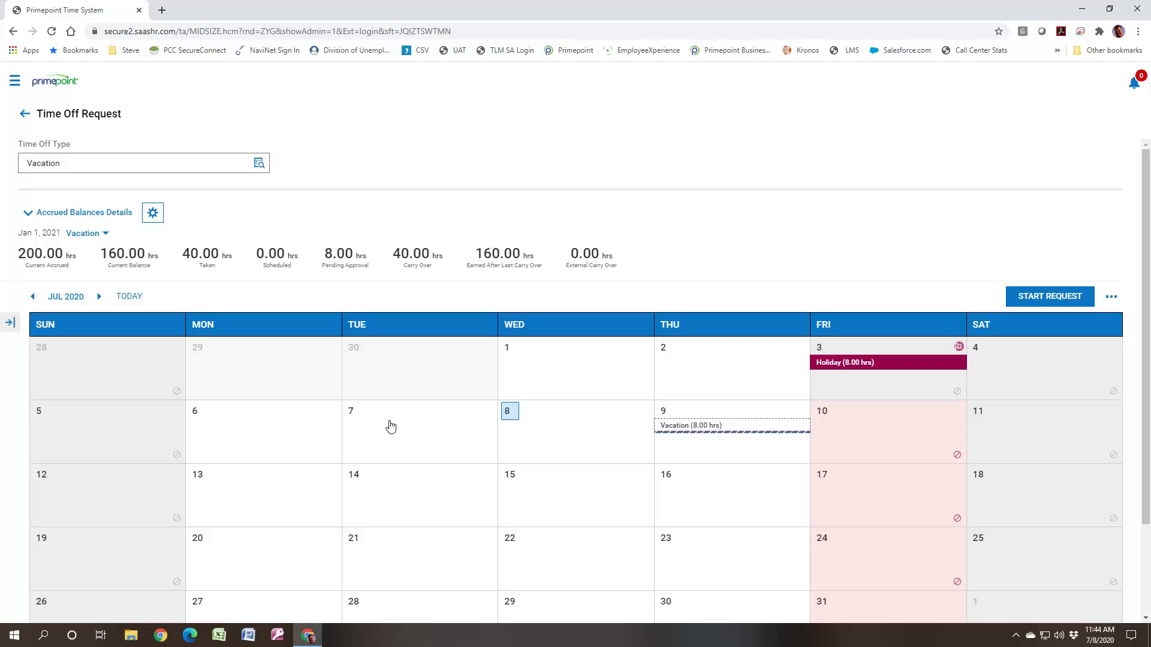
- Submit a vacation request for 07/13/2020 to 07/16/2020 with the comment "demo" and dismiss the confirmation
left_click(240, 495)
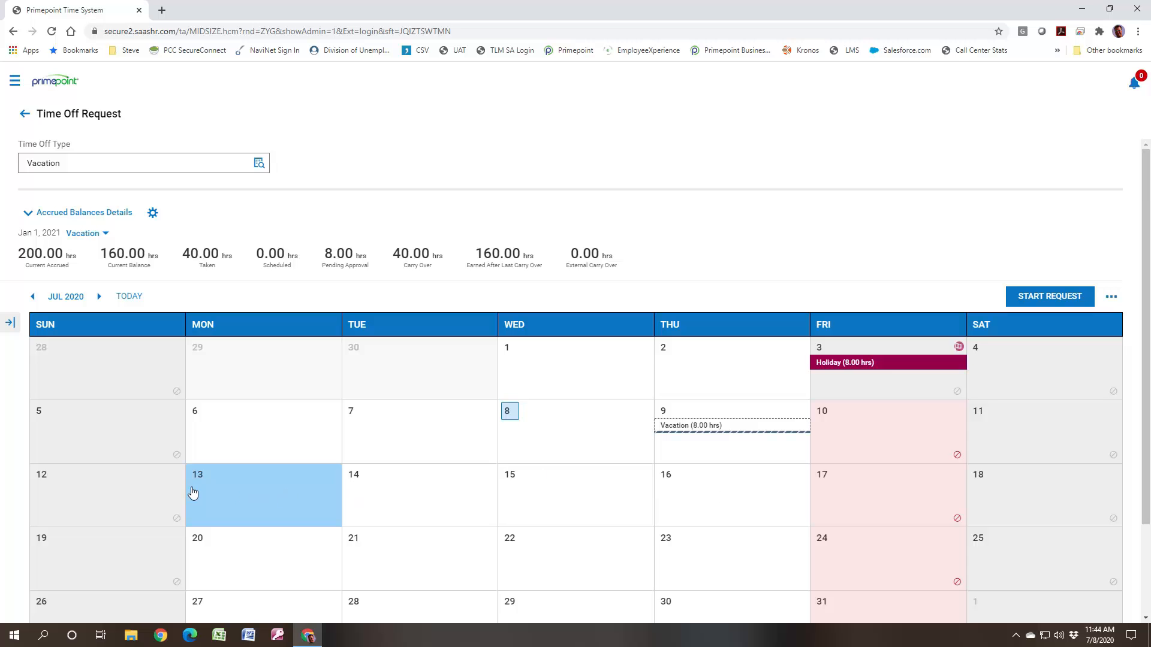
left_click(721, 498, "shift")
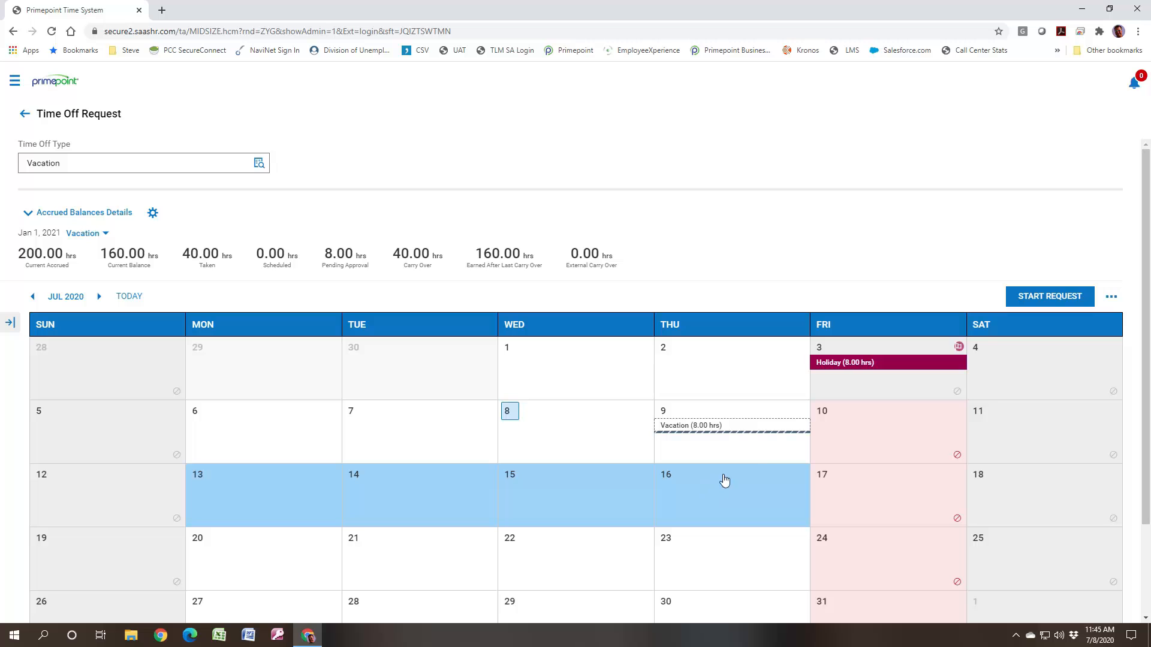
left_click(1049, 296)
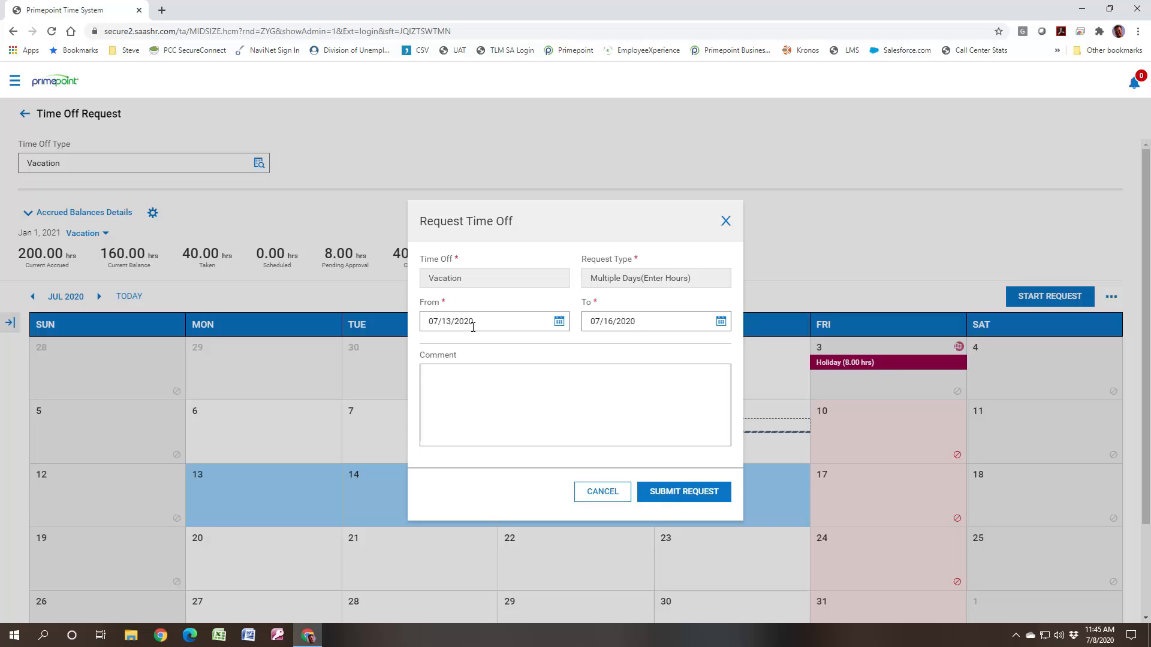
left_click(471, 394)
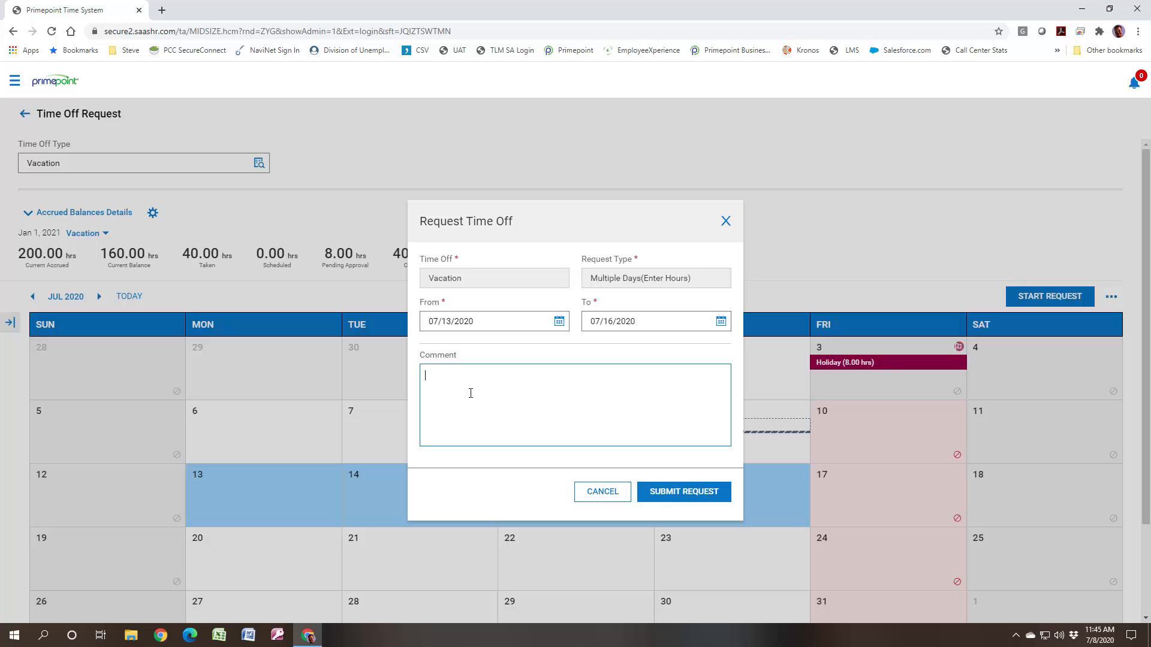
type("demo")
left_click(681, 489)
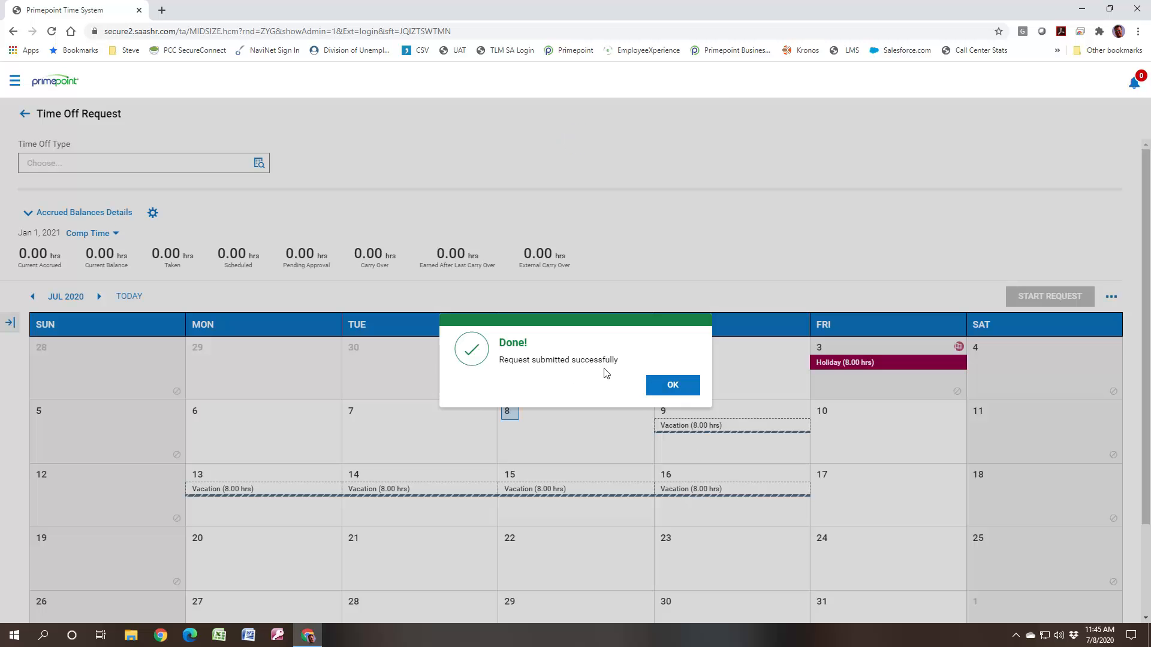
left_click(667, 387)
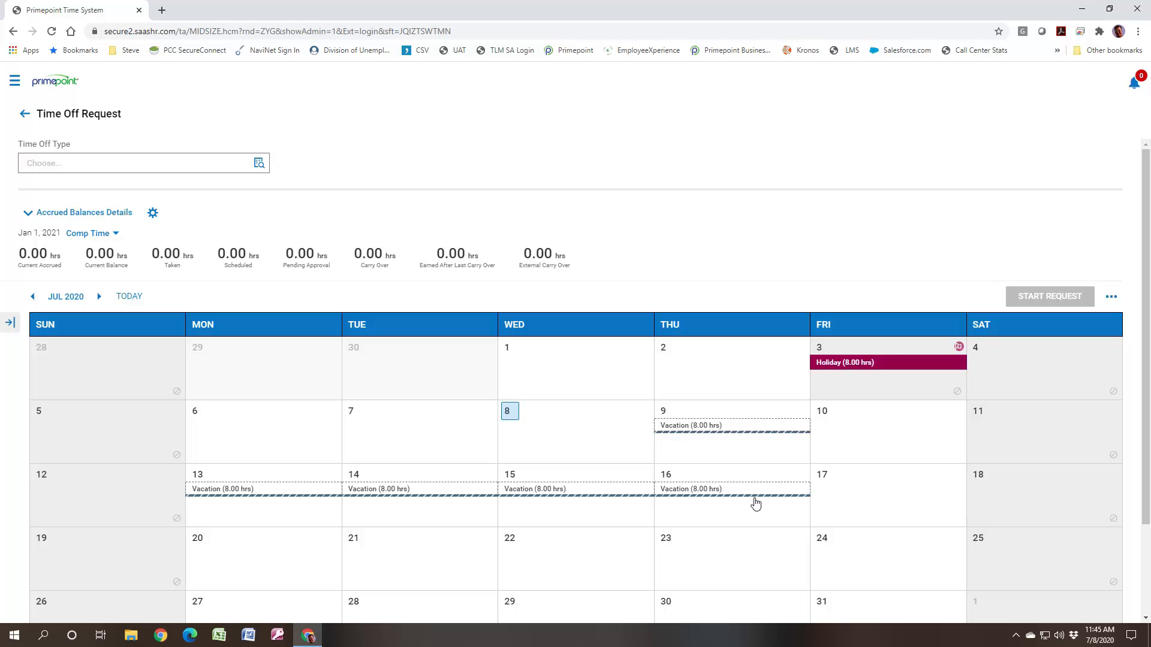
- Start a Jury Duty request for July 17 with the request type Partial Day (Enter Hours)
left_click(884, 498)
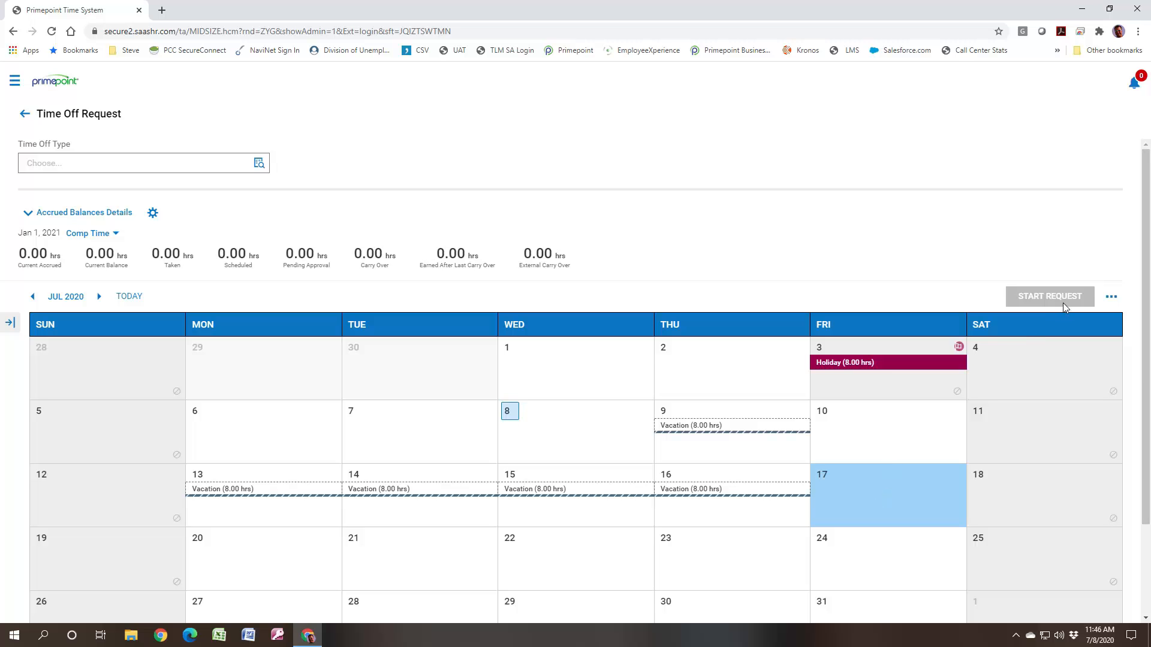
left_click(259, 163)
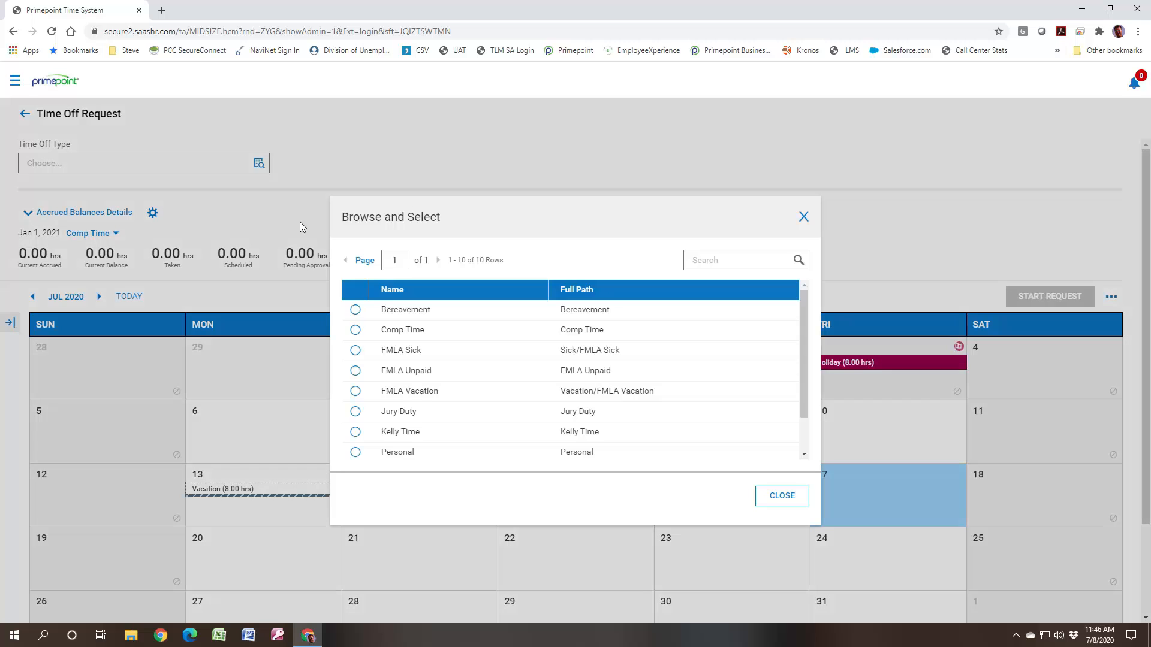
left_click(356, 412)
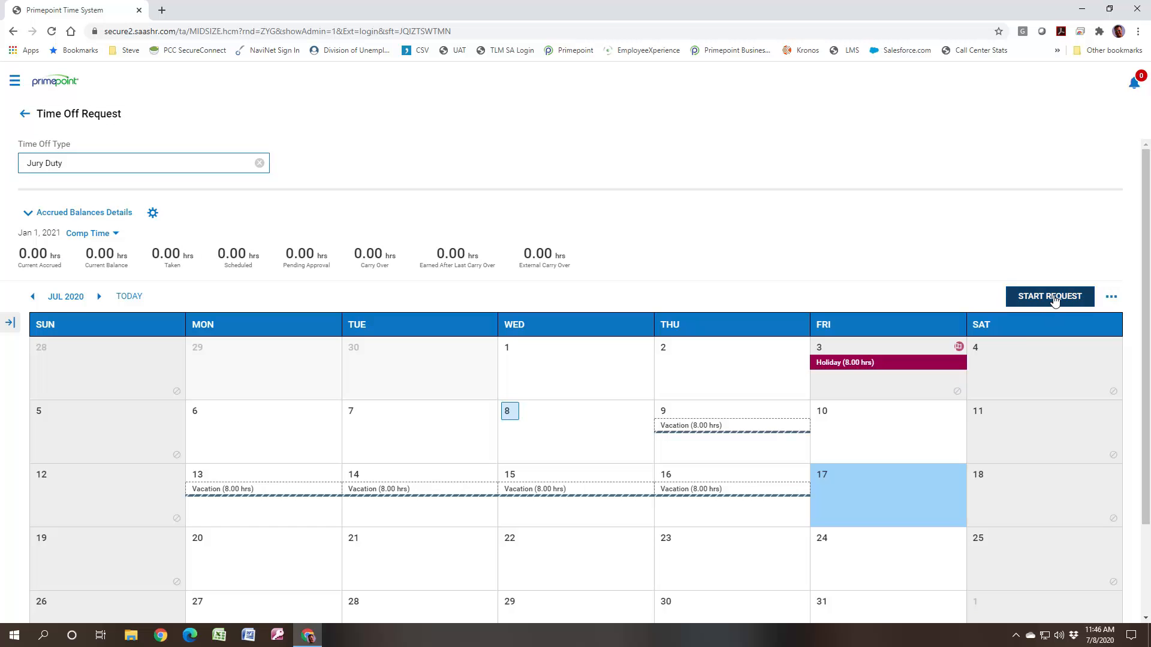
left_click(1052, 296)
left_click(710, 301)
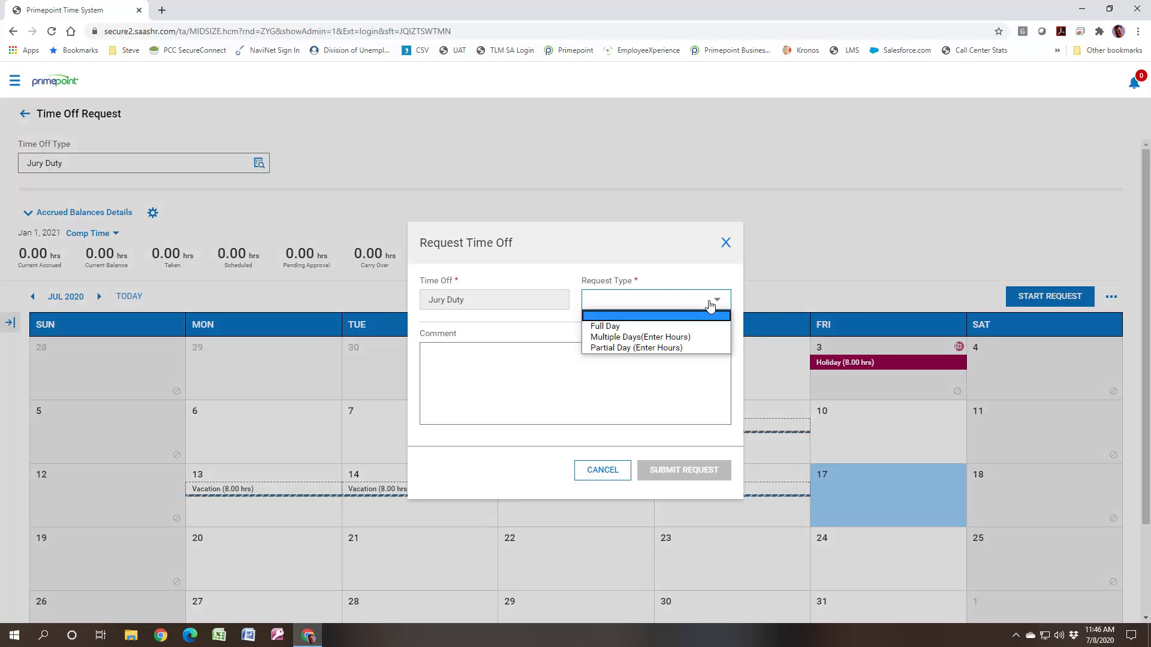
left_click(623, 349)
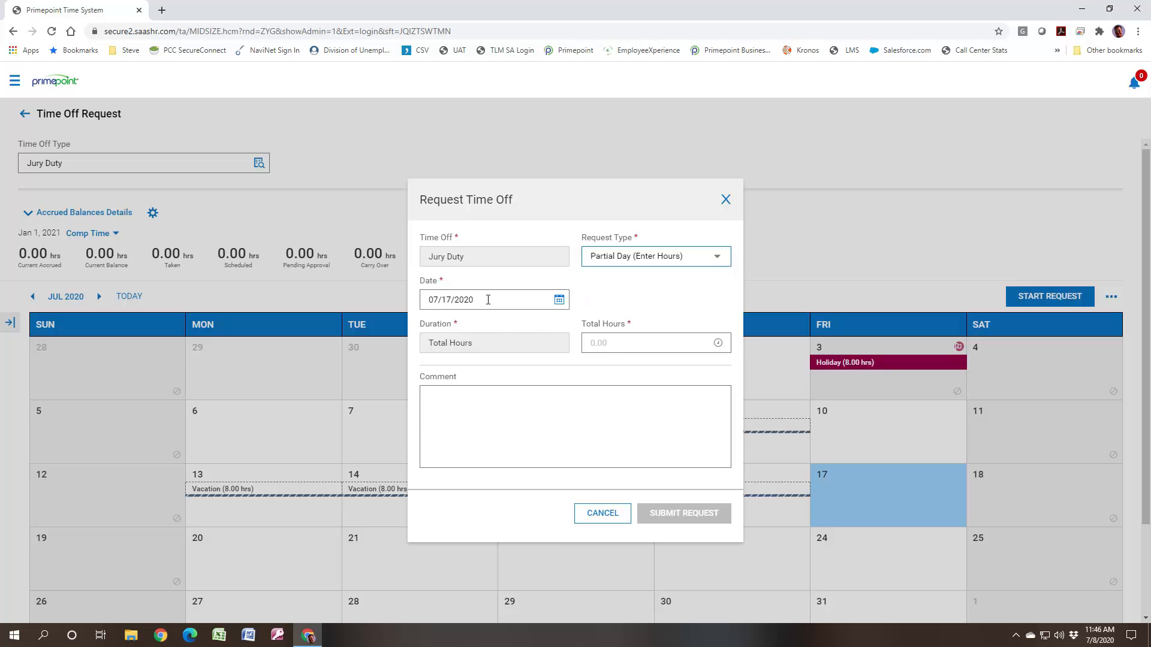
- Set the jury duty request to 4 total hours, add the comment "12P-4PM for Jury", and submit it
left_click(625, 345)
type("4")
left_click(480, 417)
type("12P")
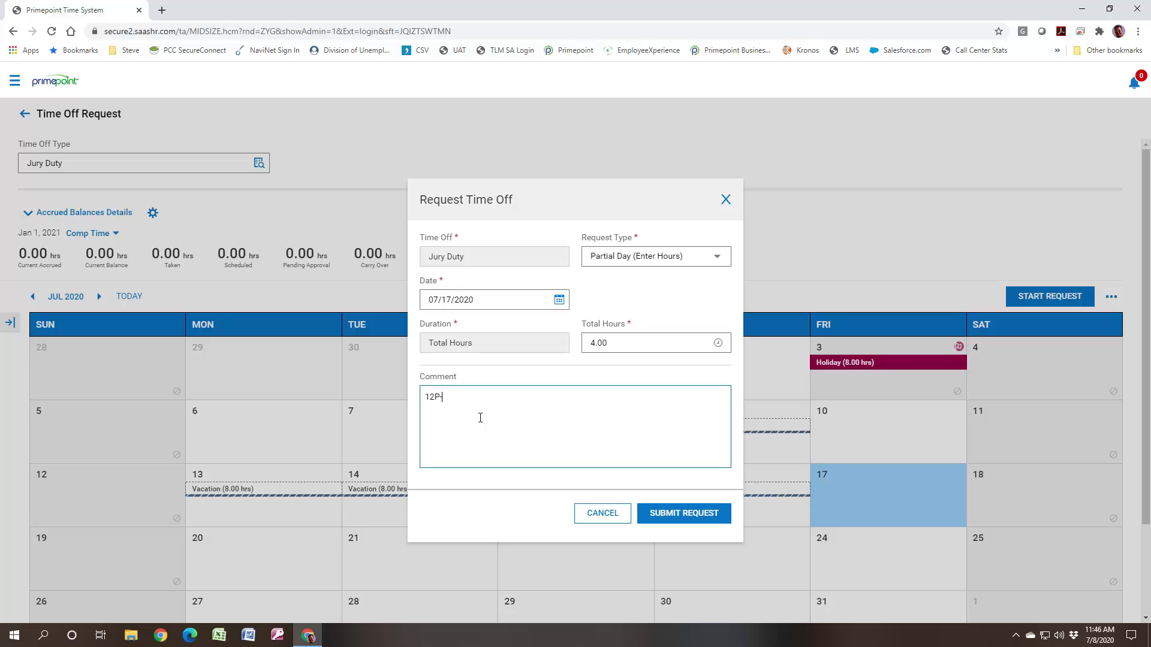
type("-4PM for Jury")
left_click(671, 514)
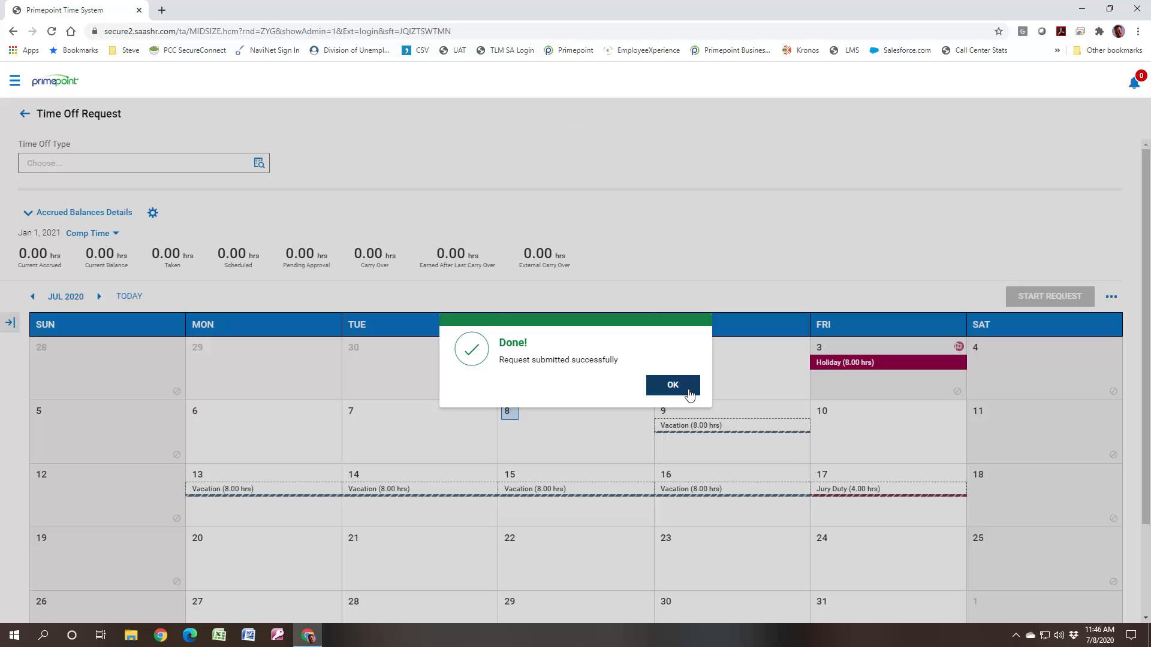
left_click(687, 391)
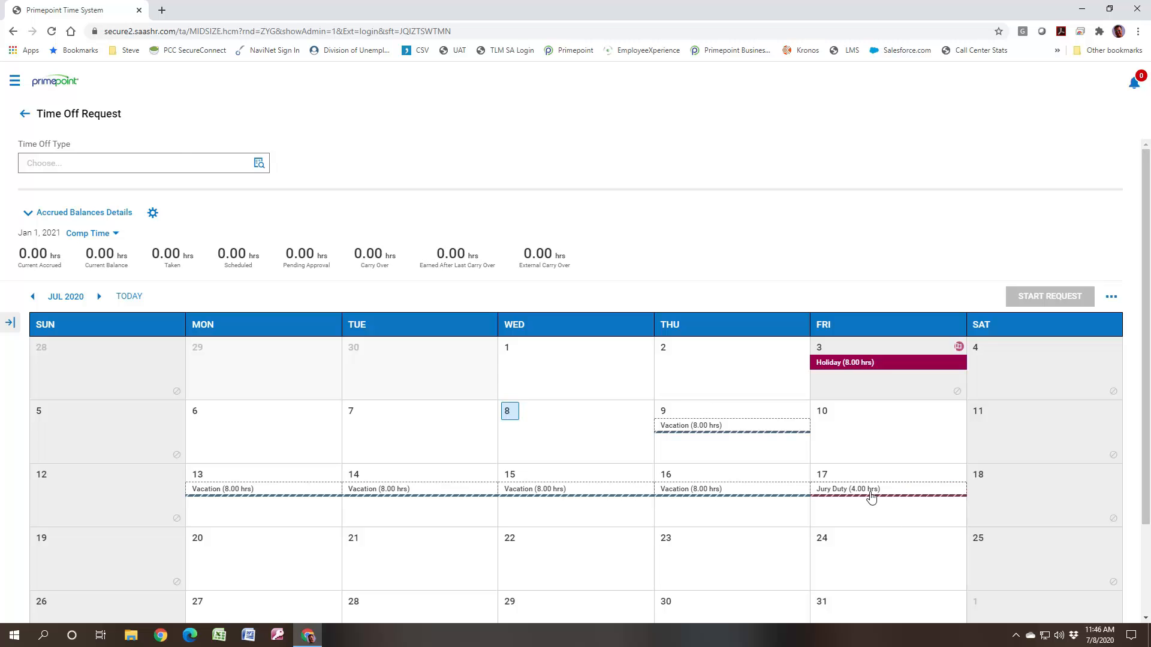
- Return to the home dashboard and view the scheduled shift for July 1 in the schedule calendar, closing its details when done
left_click(59, 85)
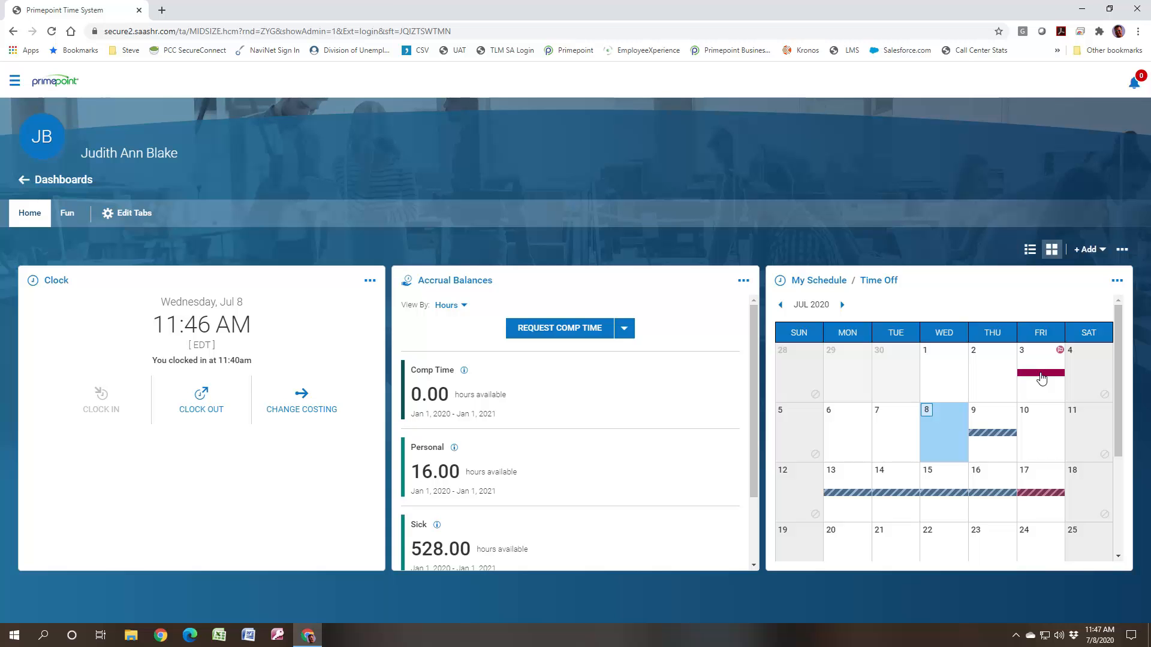
left_click(944, 380)
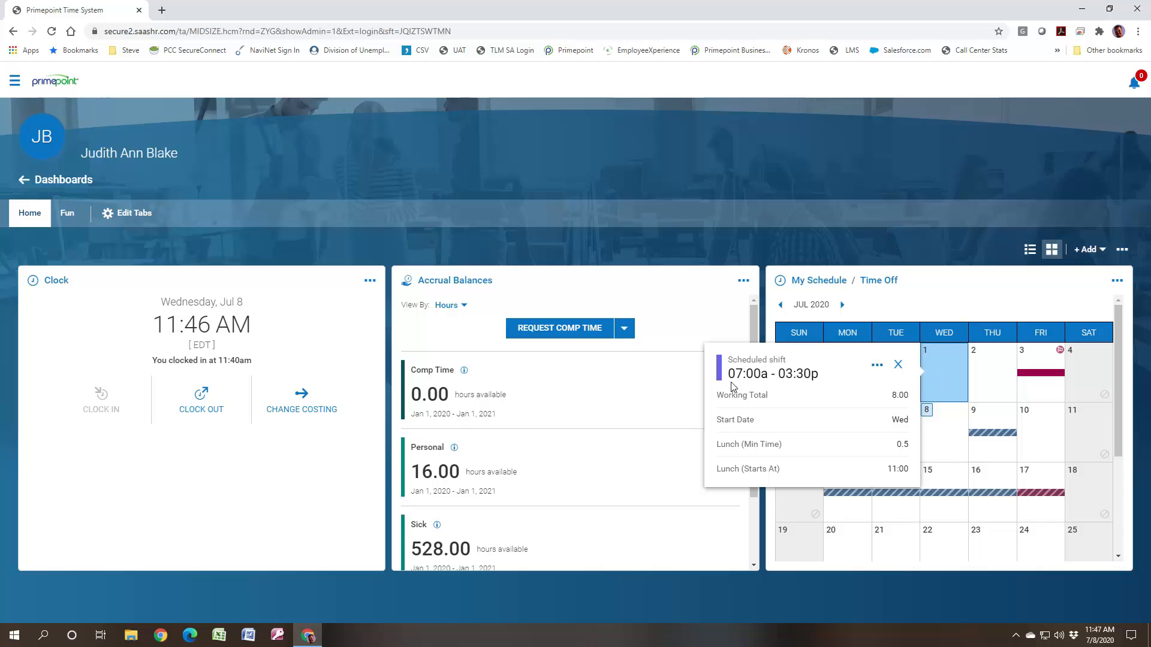
left_click(898, 366)
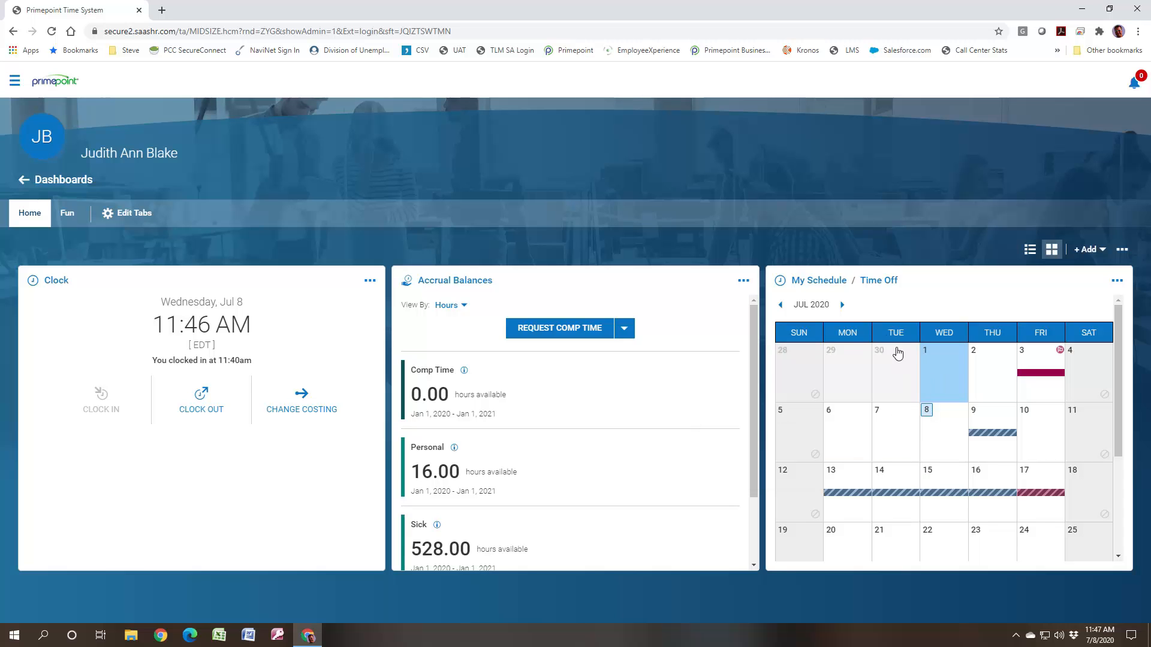
- Open the full My Schedule page, review the shift details for July 8, collapse them and return to the home dashboard
left_click(814, 282)
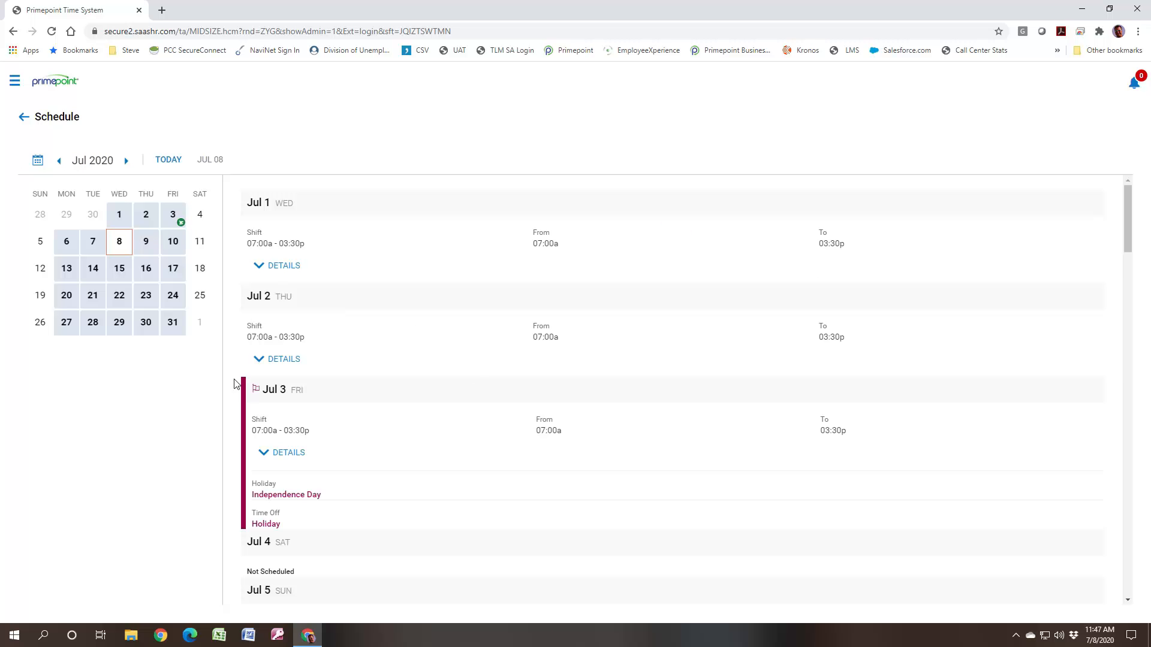
left_click(119, 244)
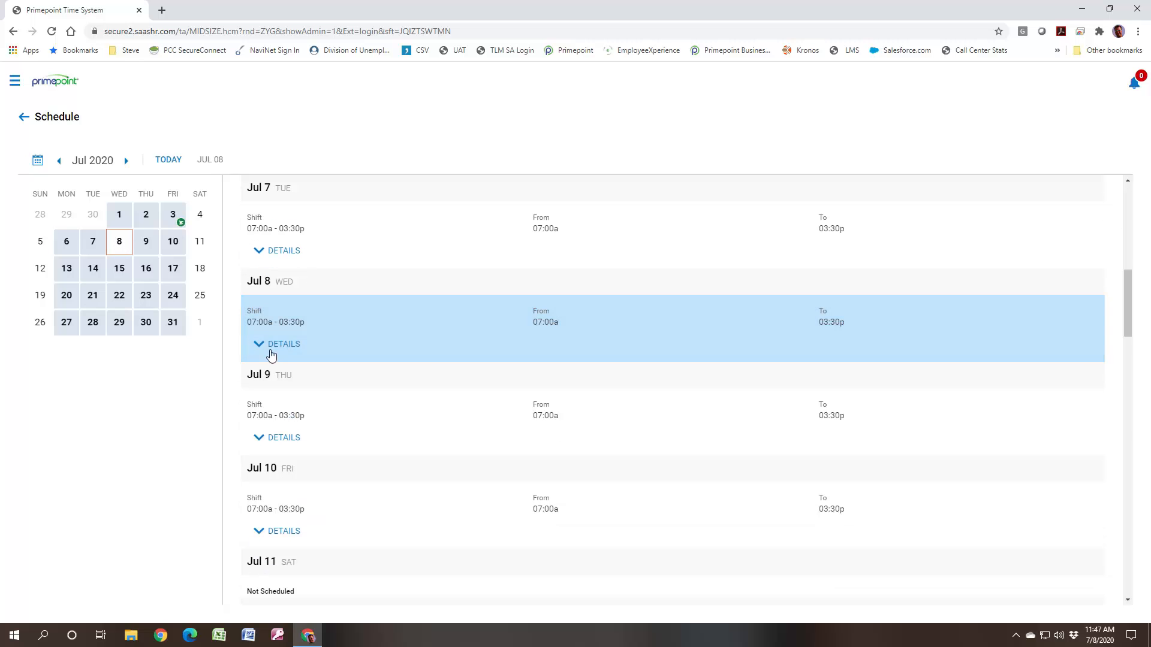
left_click(262, 347)
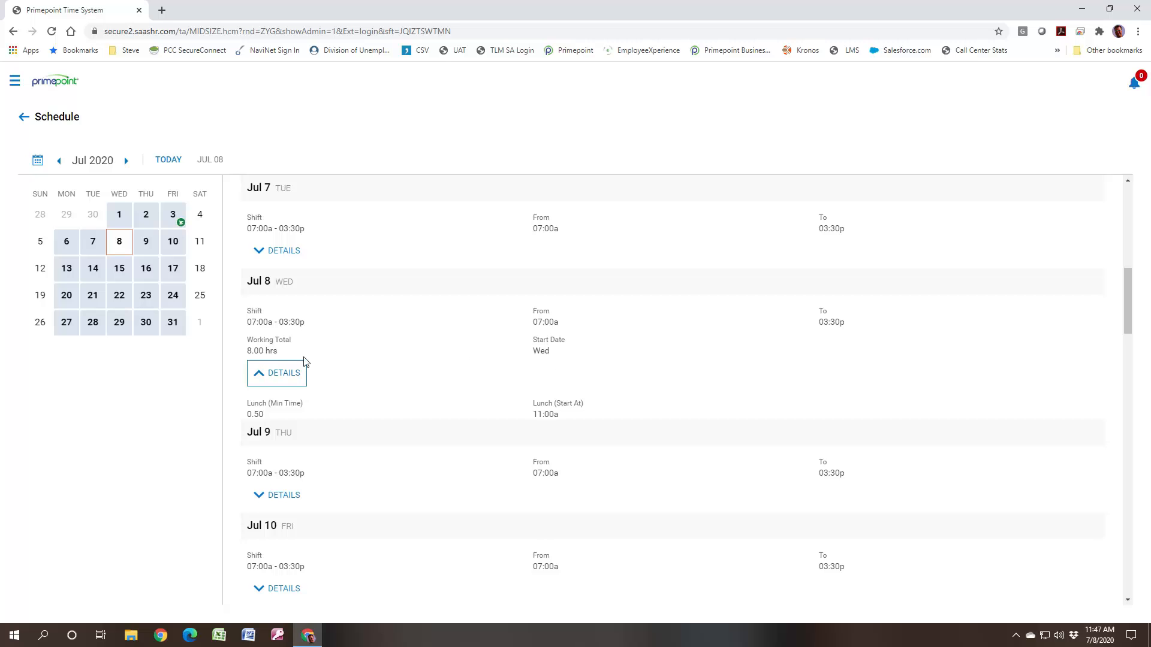
left_click(257, 374)
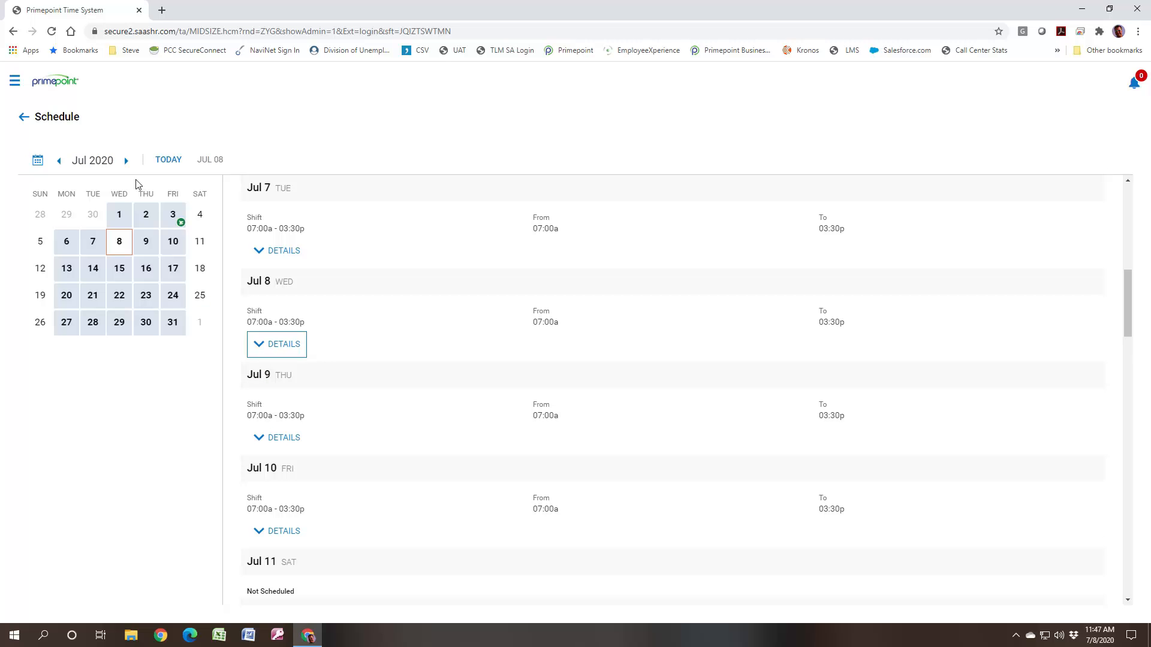
left_click(63, 85)
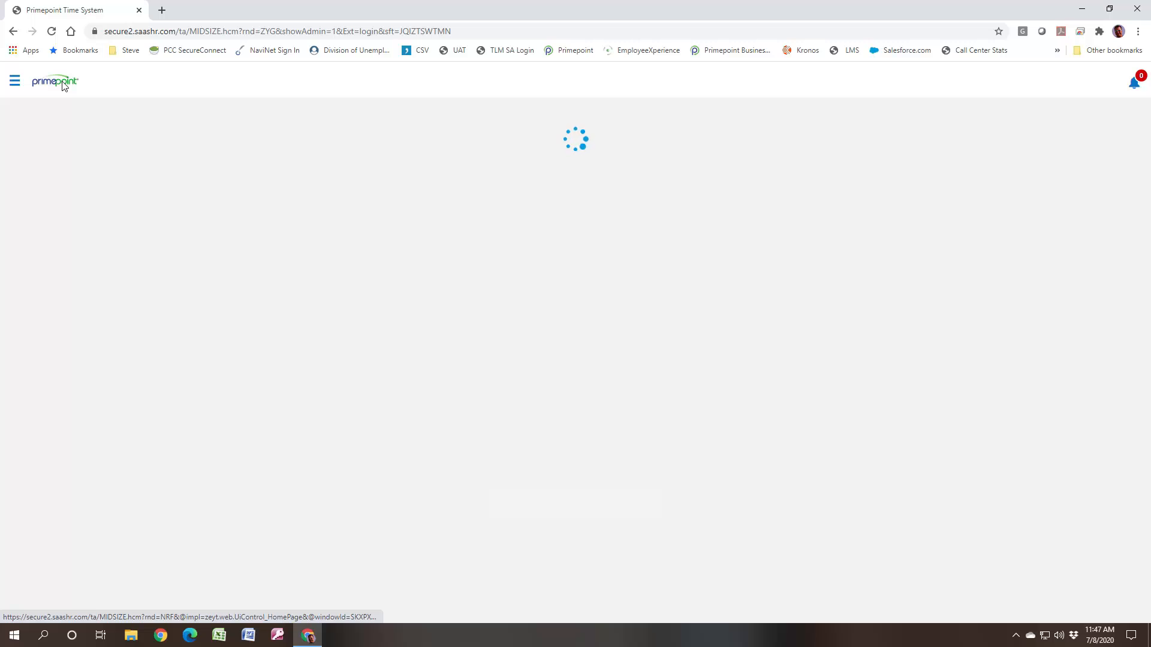